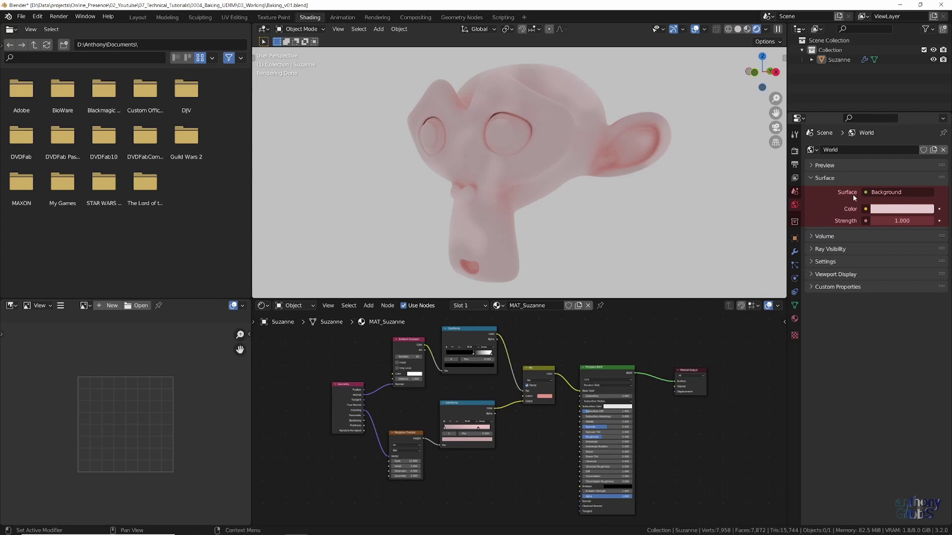
# Make the world background neutral grey (saturation 0, value 0.7) and bring up the Add > Texture node list.
pyautogui.click(899, 213)
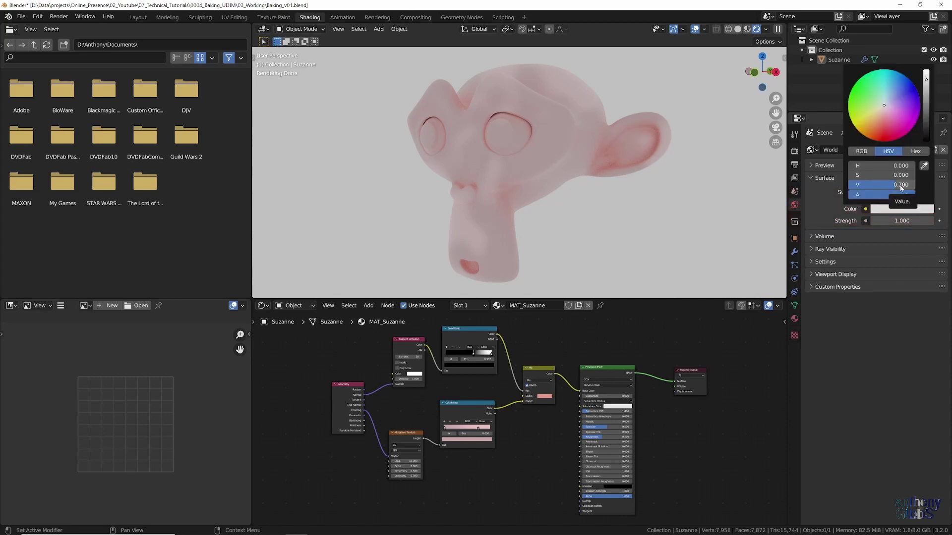
pyautogui.hotkey('shift', 'a')
pyautogui.moveTo(658, 439)
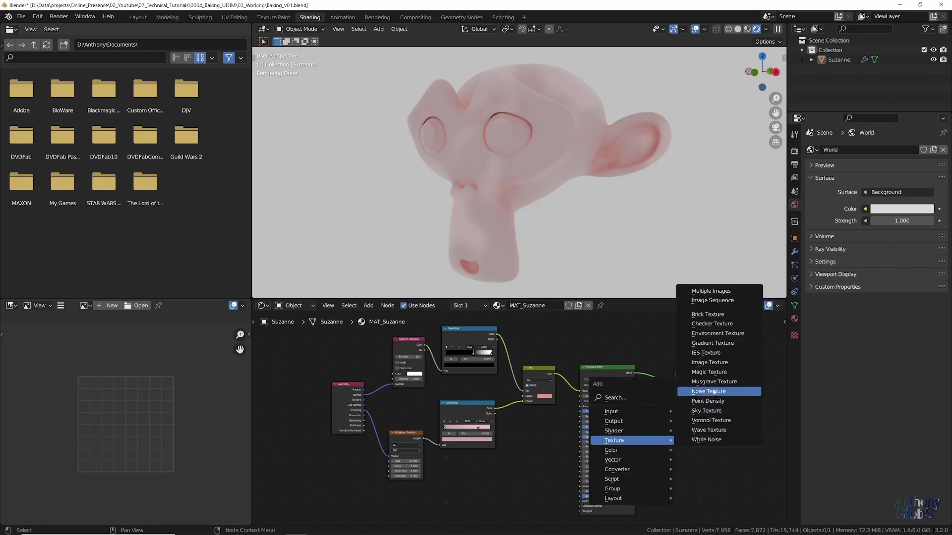
# Add an Image Texture node to MAT_Suzanne below the Material Output.
pyautogui.click(714, 362)
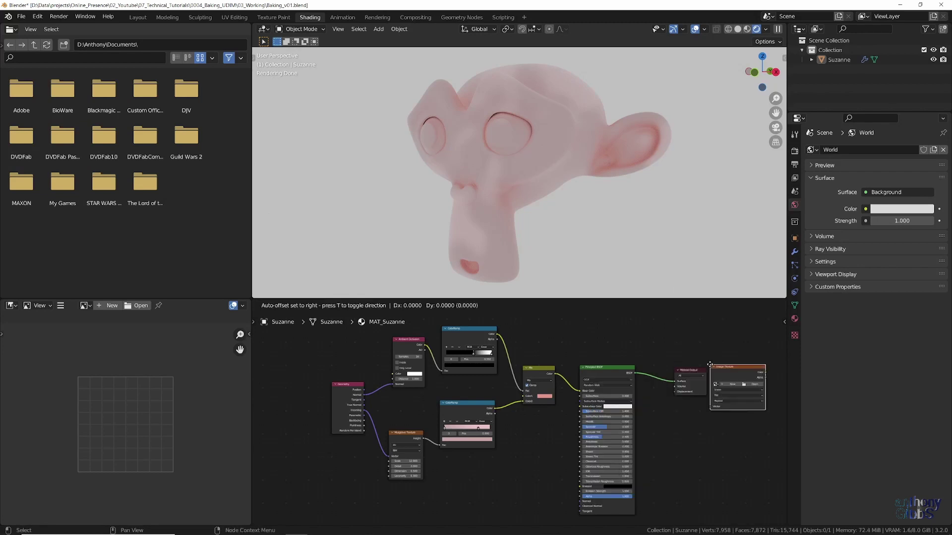
pyautogui.click(657, 429)
pyautogui.scroll(1, 669, 463)
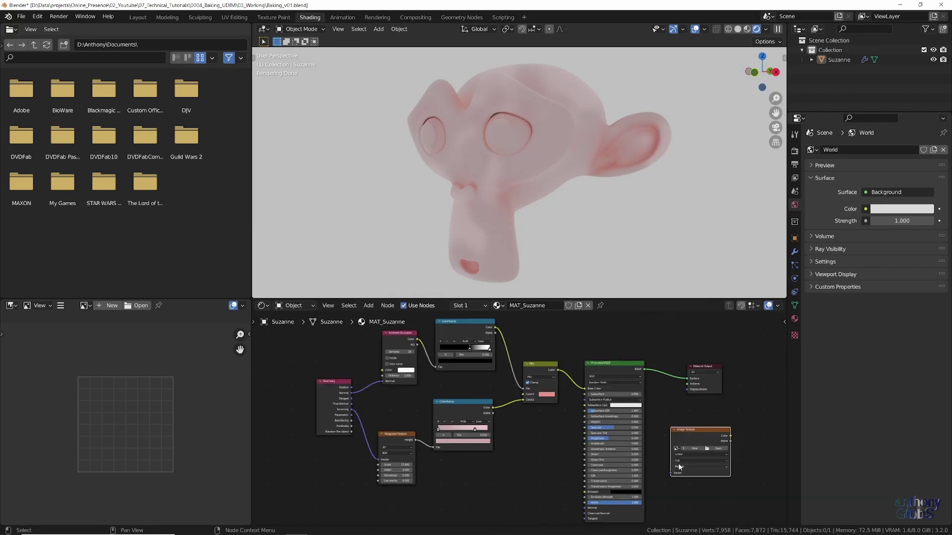
pyautogui.scroll(5, 695, 459)
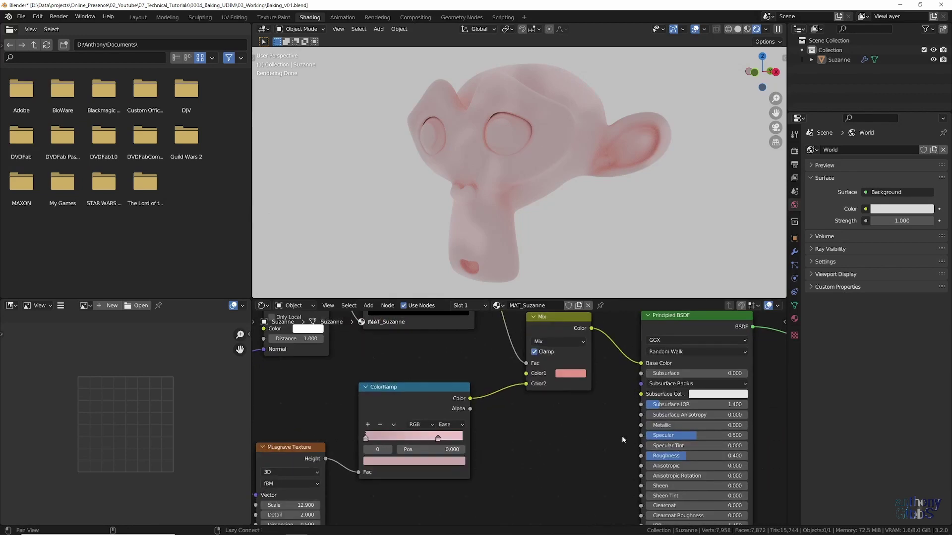
pyautogui.moveTo(609, 434); pyautogui.dragTo(287, 340, button='middle')
# Create a new tiled 2048 × 2048 image named Untitled for the texture node.
pyautogui.click(516, 380)
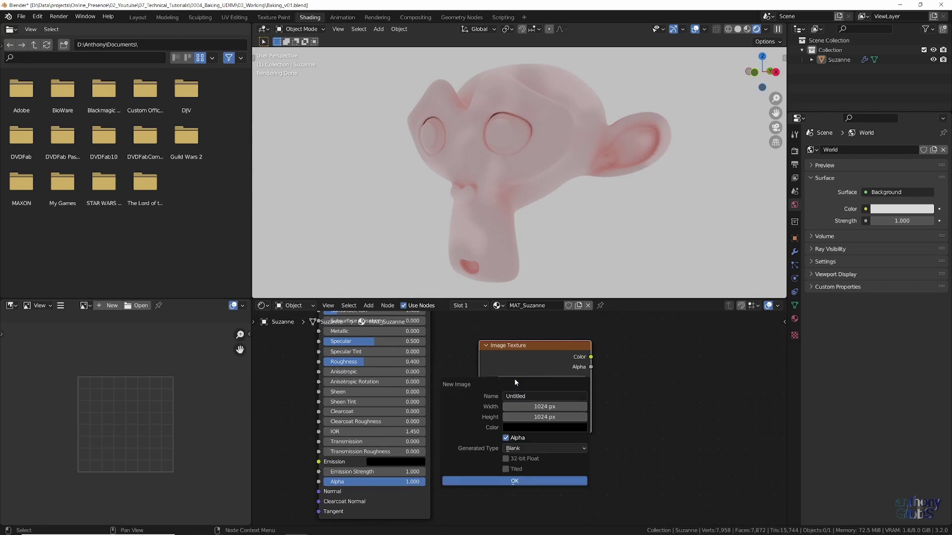
pyautogui.click(515, 407)
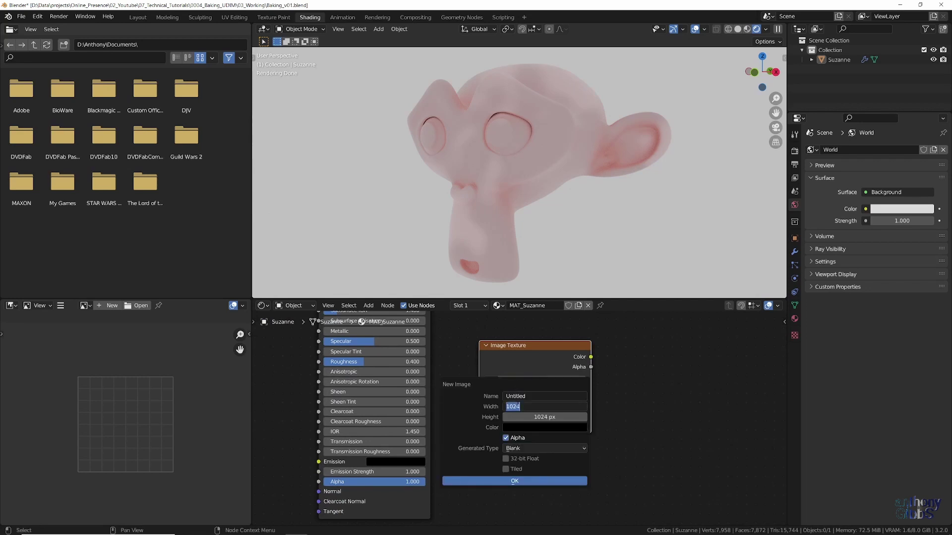
pyautogui.write('2048')
pyautogui.press('Tab')
pyautogui.write('2048')
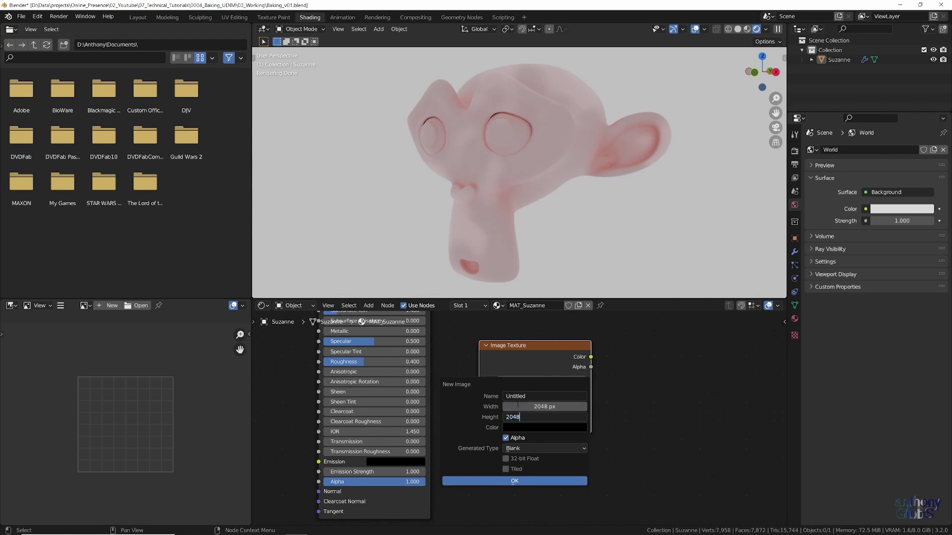
pyautogui.press('Return')
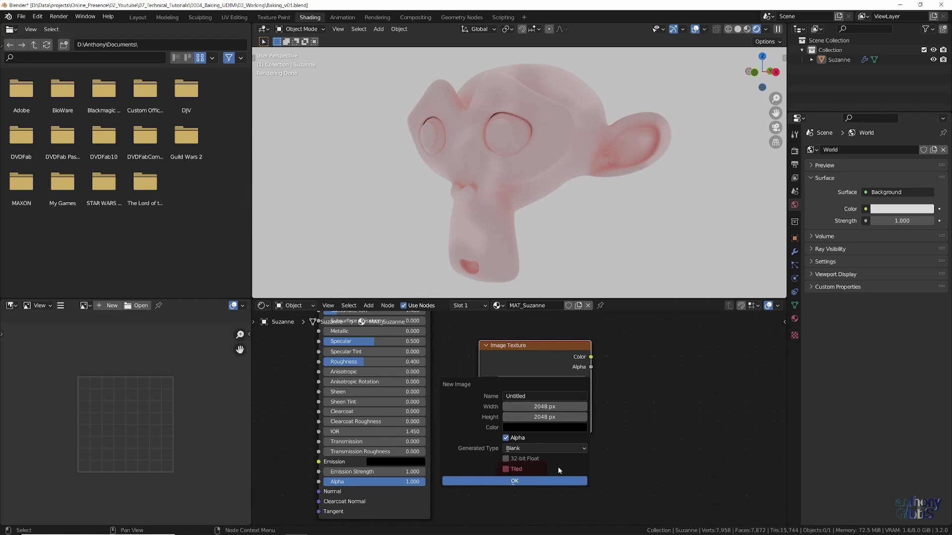
pyautogui.click(506, 469)
pyautogui.click(516, 482)
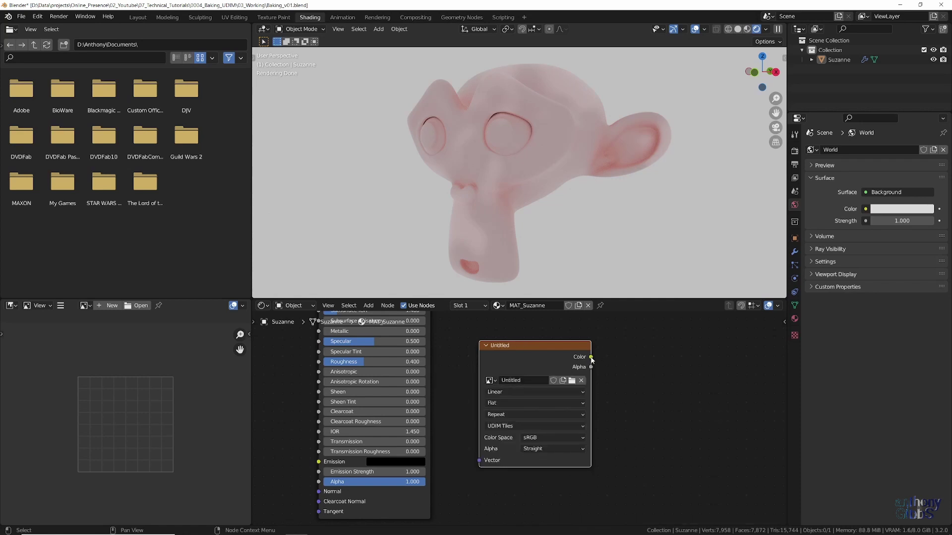
# Show the black Untitled image's 1001 tile framed in the Image Editor with its sidebar open.
pyautogui.moveTo(591, 358); pyautogui.dragTo(651, 344)
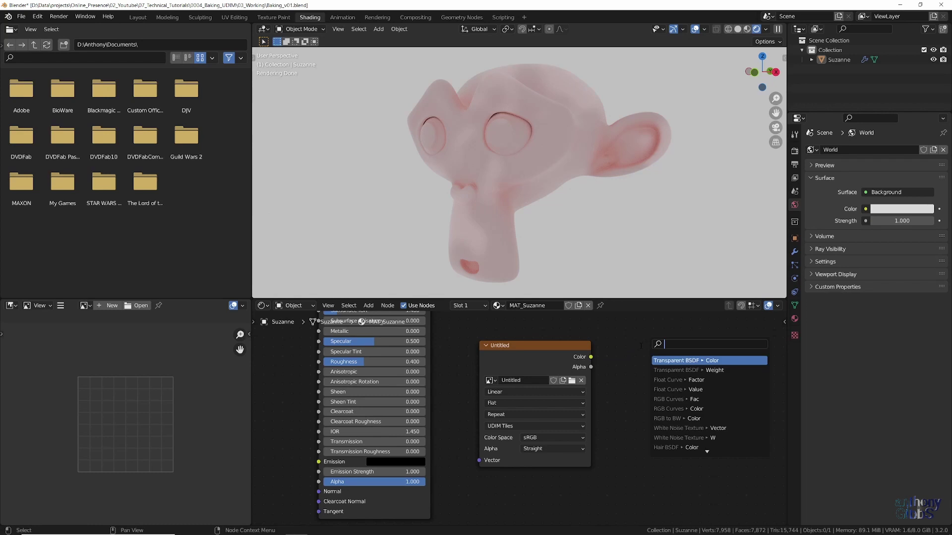
pyautogui.press('Escape')
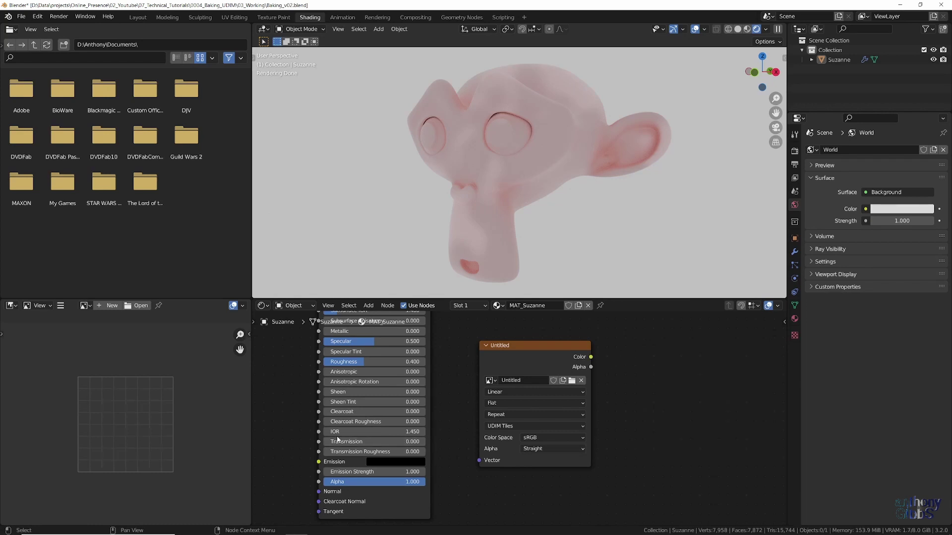
pyautogui.click(85, 306)
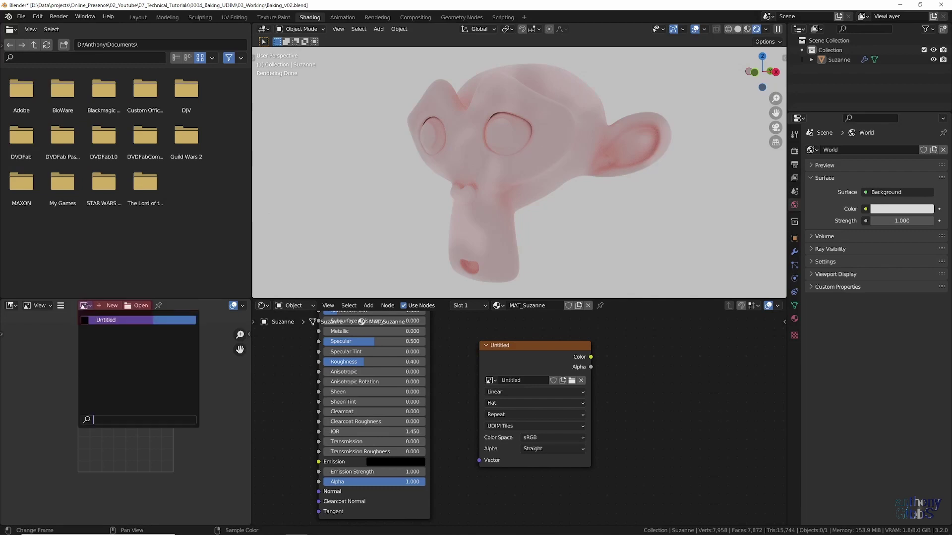
pyautogui.click(104, 320)
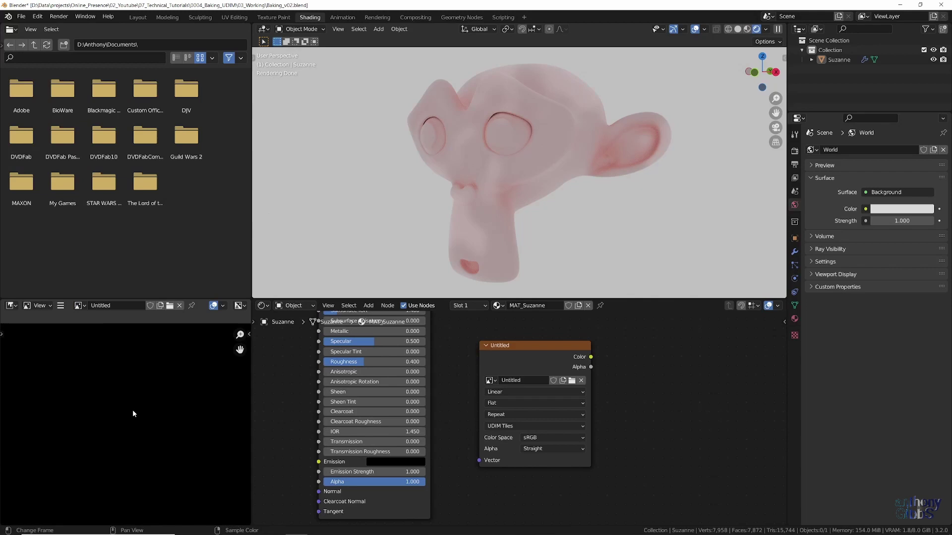
pyautogui.press('Home')
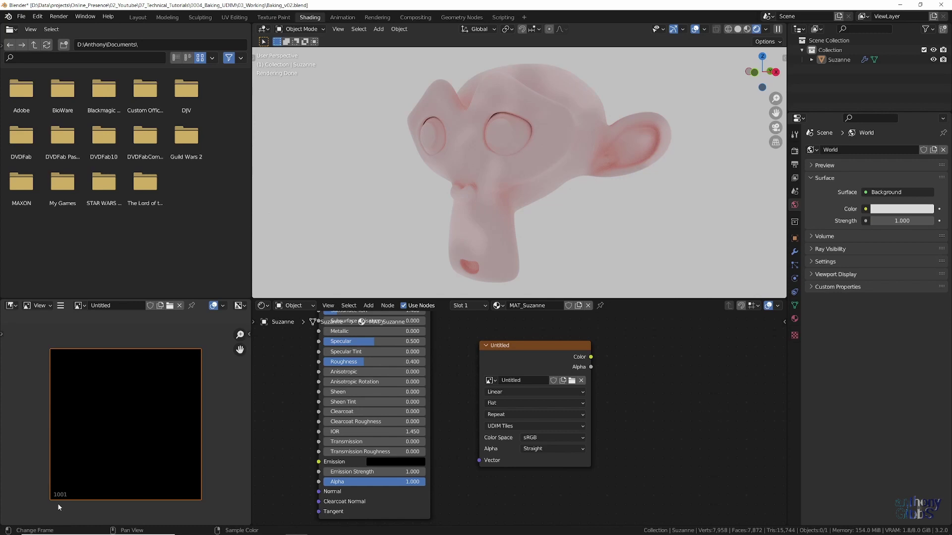
pyautogui.press('n')
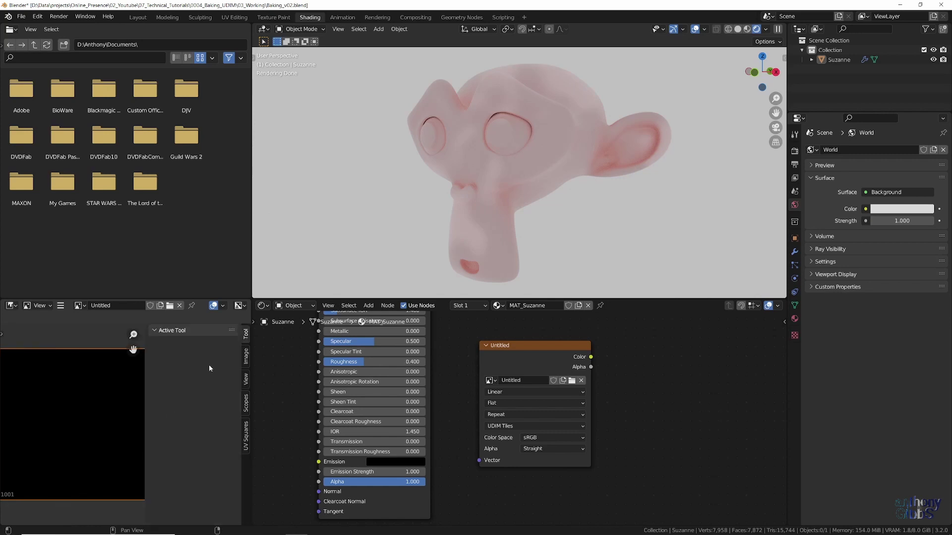
# Add a second UDIM tile, 1002, to the Untitled image.
pyautogui.click(246, 356)
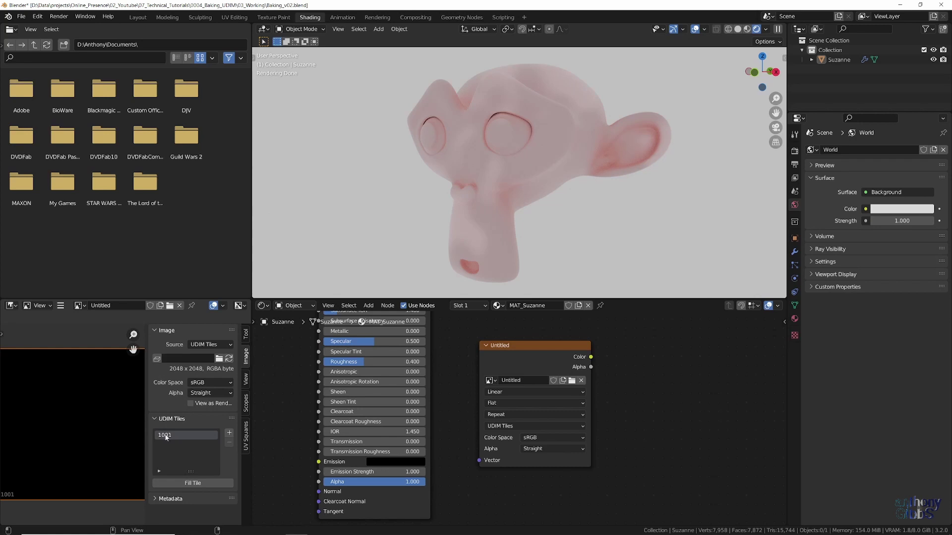
pyautogui.click(230, 435)
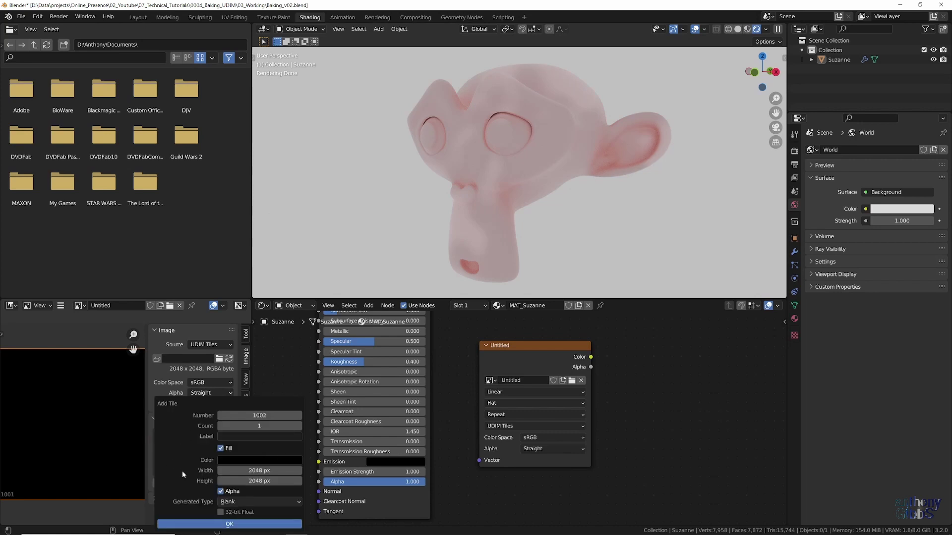
pyautogui.click(230, 524)
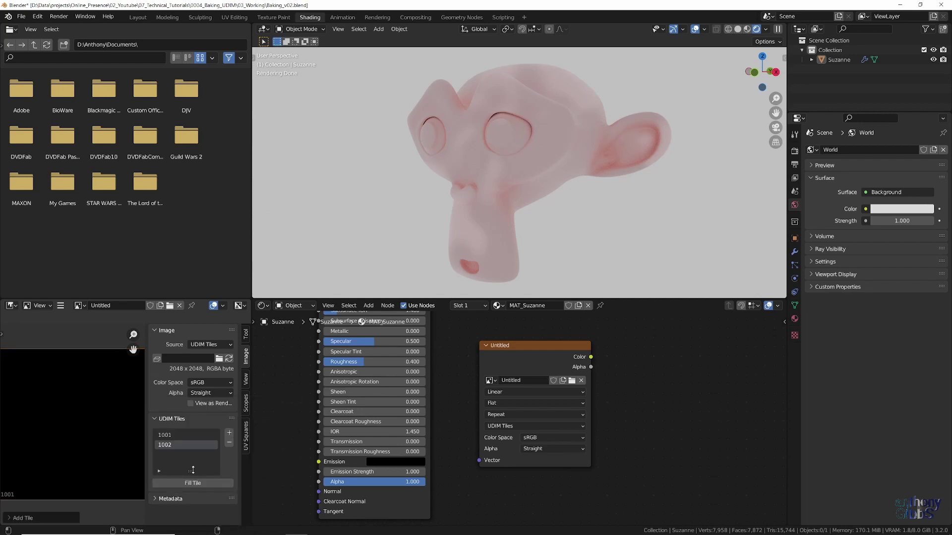
# Hide the sidebar and frame tiles 1001 and 1002 together in the view.
pyautogui.press('n')
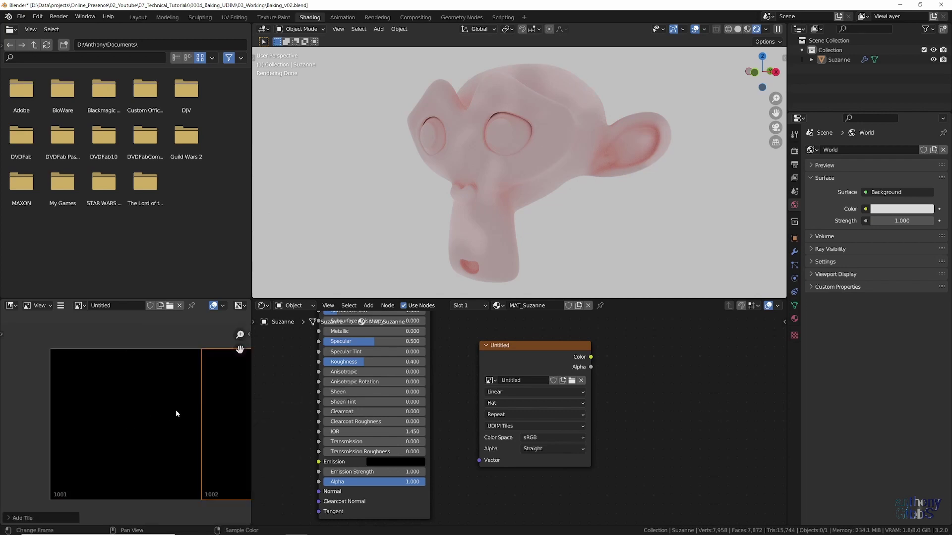
pyautogui.scroll(-1, 176, 409)
pyautogui.moveTo(176, 409); pyautogui.dragTo(117, 413, button='middle')
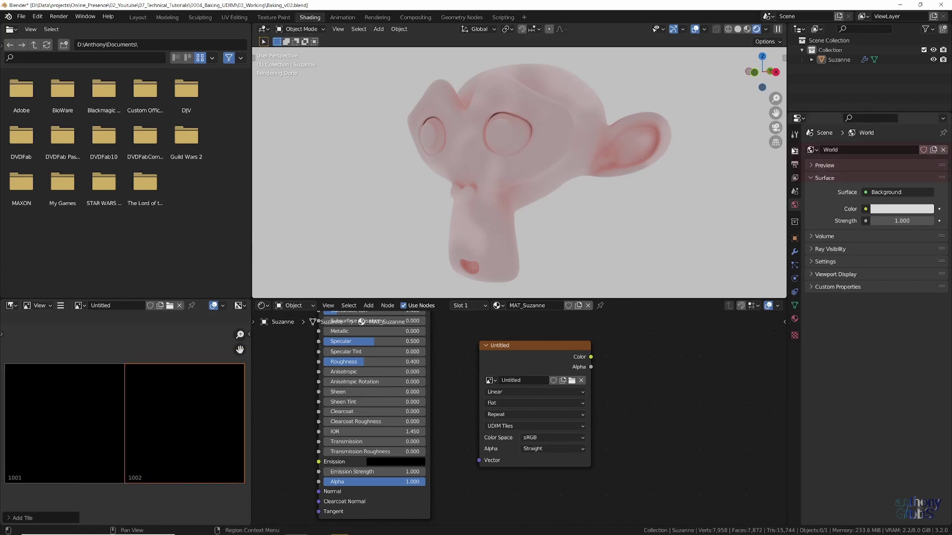
# Set Bake Type to Diffuse and untick Direct and Indirect, keeping only Color.
pyautogui.click(795, 152)
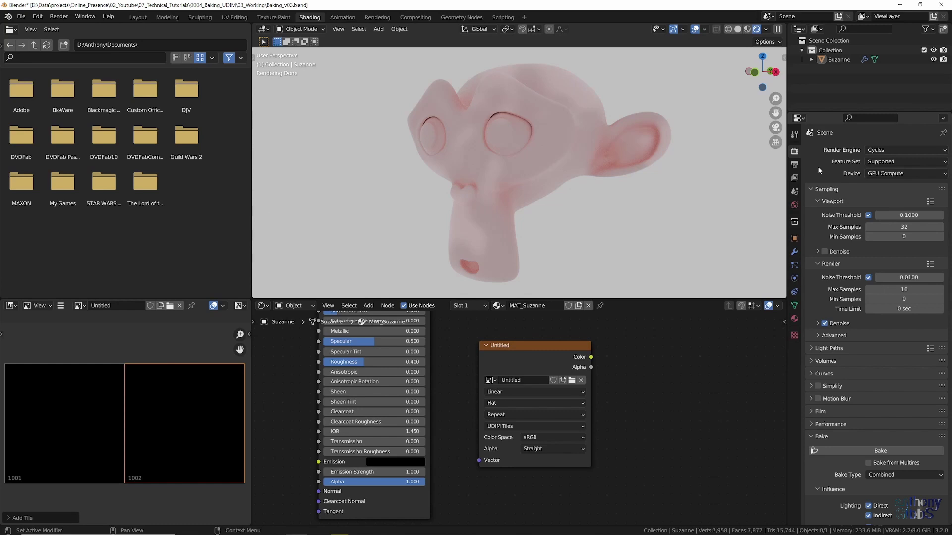
pyautogui.scroll(-8, 819, 174)
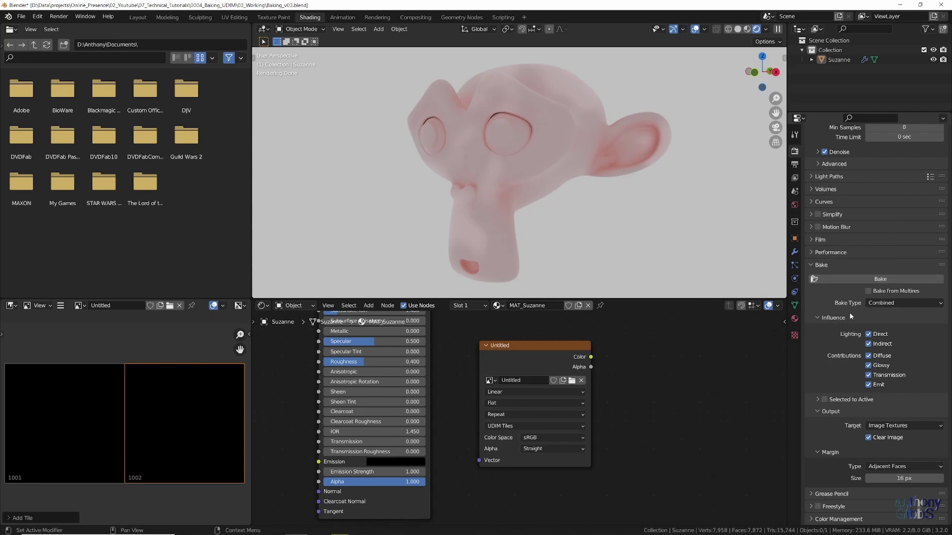
pyautogui.click(902, 305)
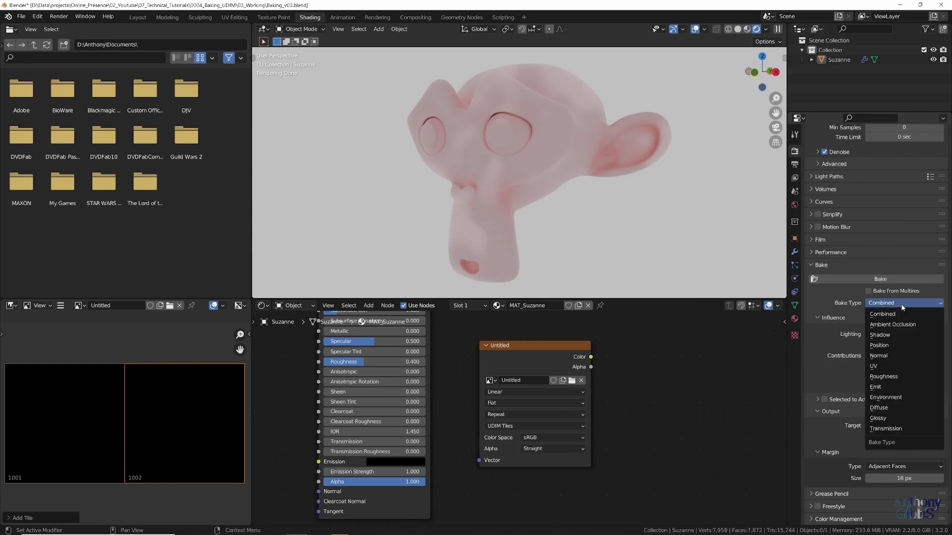
pyautogui.click(880, 408)
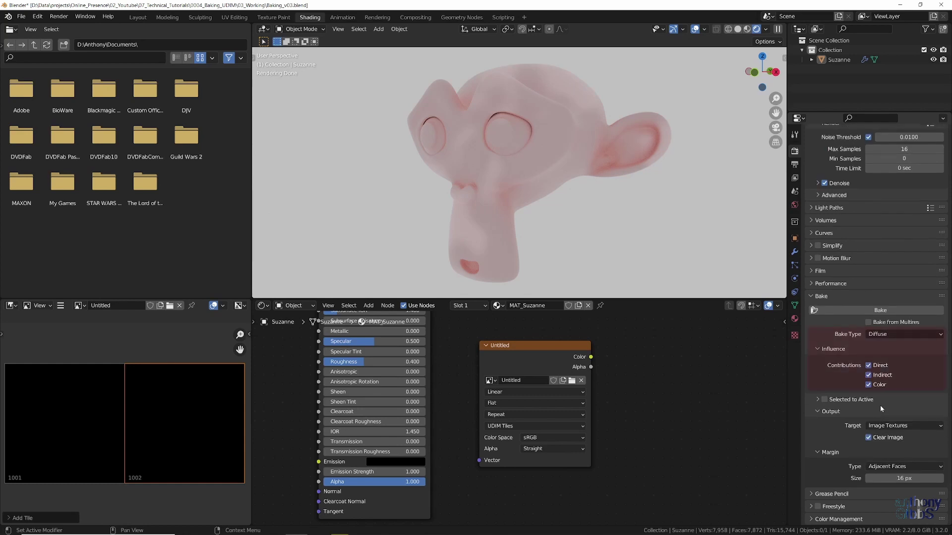
pyautogui.click(868, 366)
pyautogui.click(868, 375)
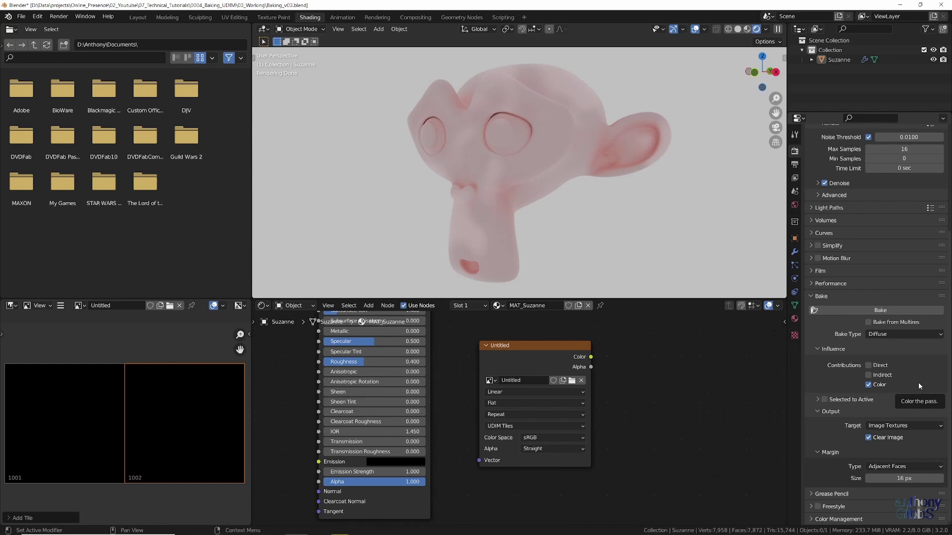
# Select Suzanne and bake its pink diffuse colour into UDIM tiles 1001 and 1002.
pyautogui.click(837, 60)
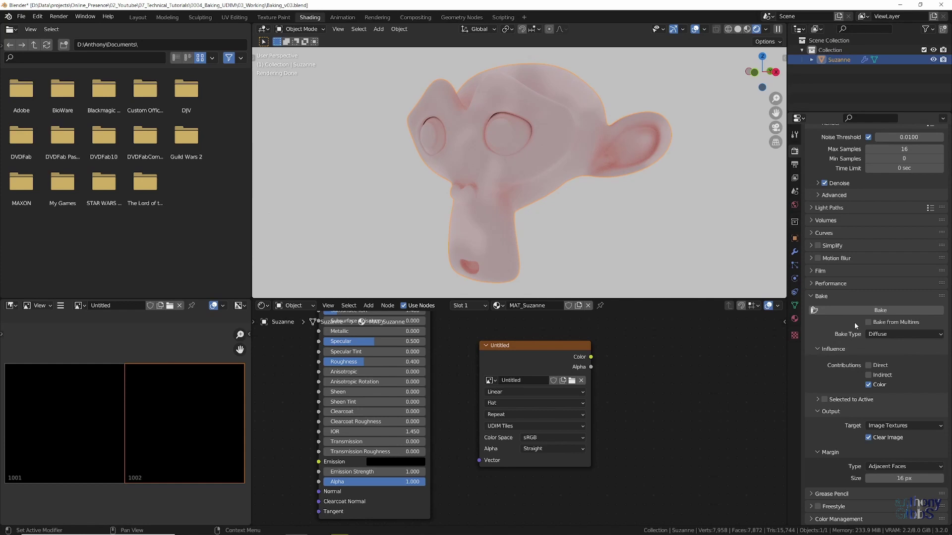
pyautogui.click(876, 312)
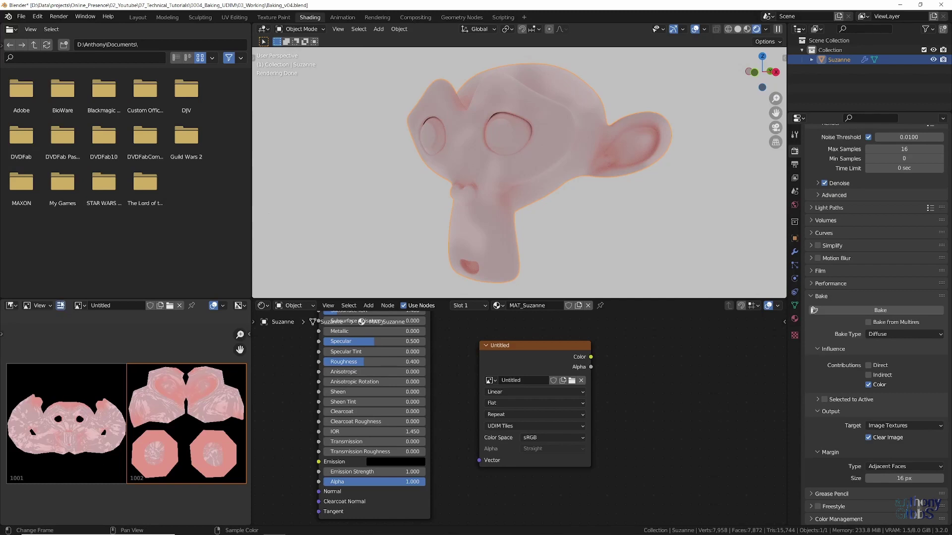
# Save the baked tiles as bake.<UDIM>.png in 04_Render and open bake.1001.png in IrfanView.
pyautogui.click(61, 309)
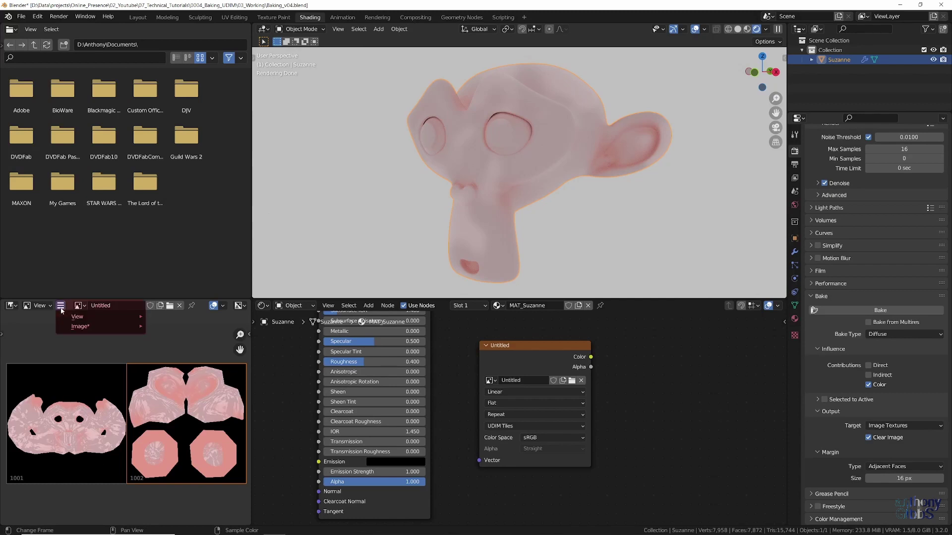
pyautogui.moveTo(83, 327)
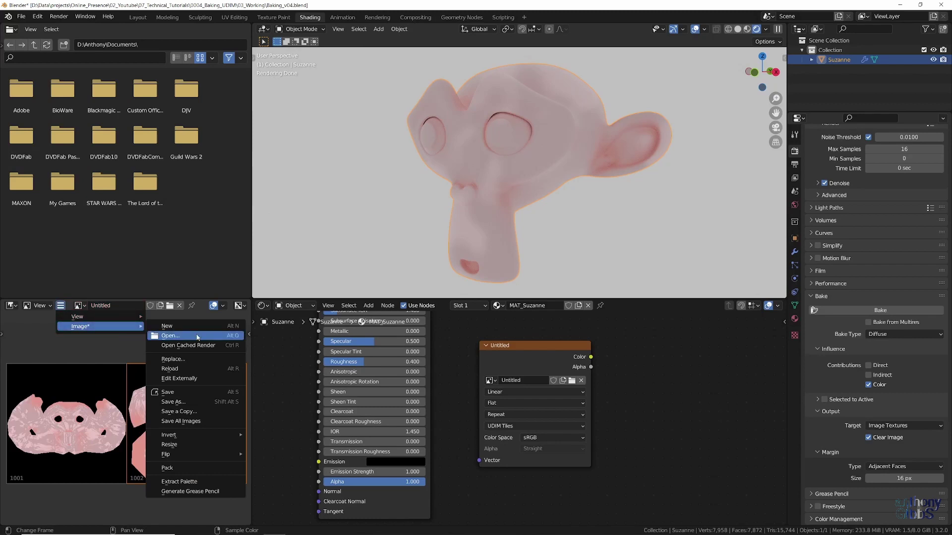
pyautogui.click(175, 402)
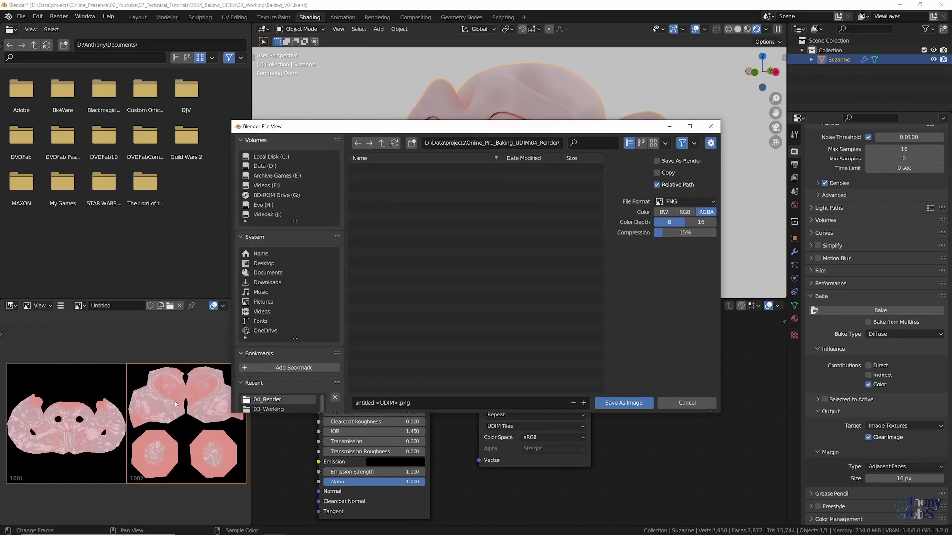
pyautogui.click(367, 404)
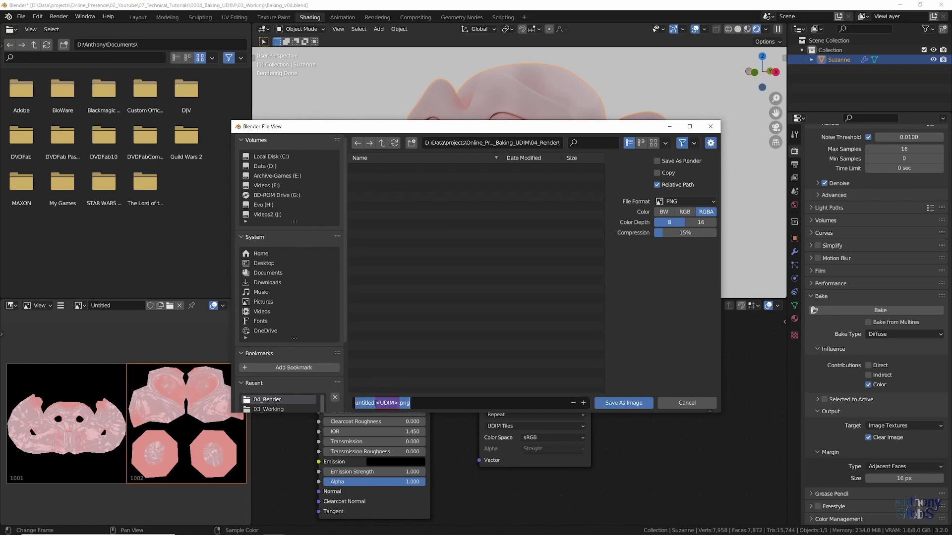
pyautogui.click(374, 403)
pyautogui.press('BackSpace')
pyautogui.press('BackSpace')
pyautogui.press('BackSpace')
pyautogui.press('BackSpace')
pyautogui.press('BackSpace')
pyautogui.press('BackSpace')
pyautogui.press('BackSpace')
pyautogui.press('BackSpace')
pyautogui.press('BackSpace')
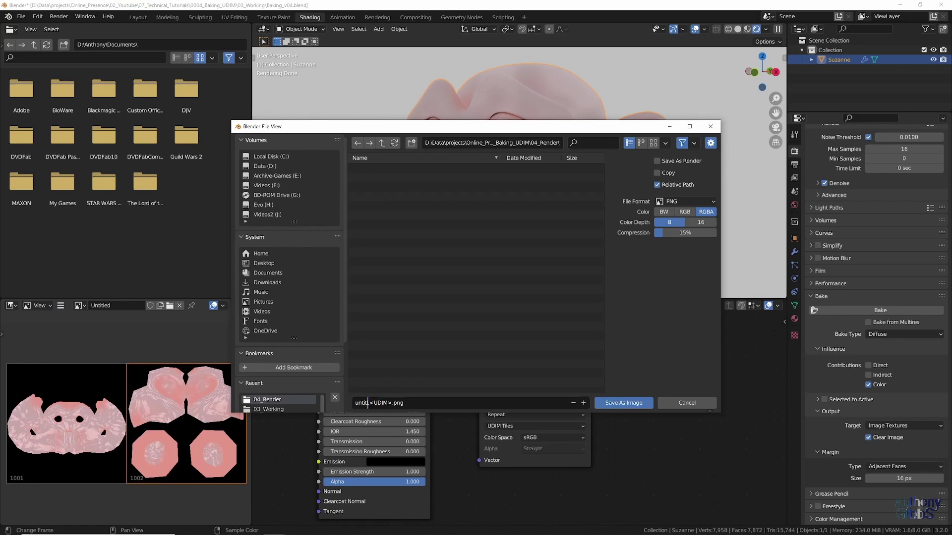
pyautogui.write('bake.')
pyautogui.click(624, 403)
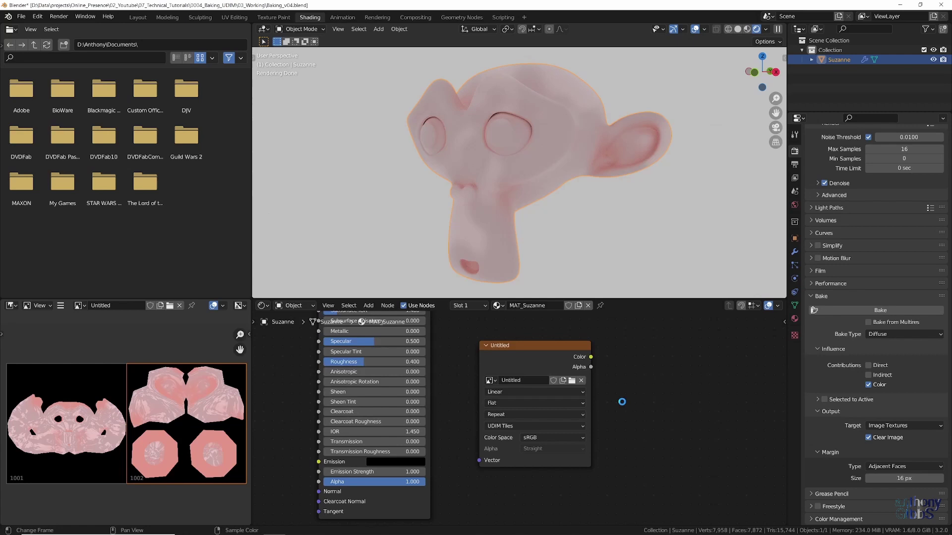
pyautogui.click(208, 527)
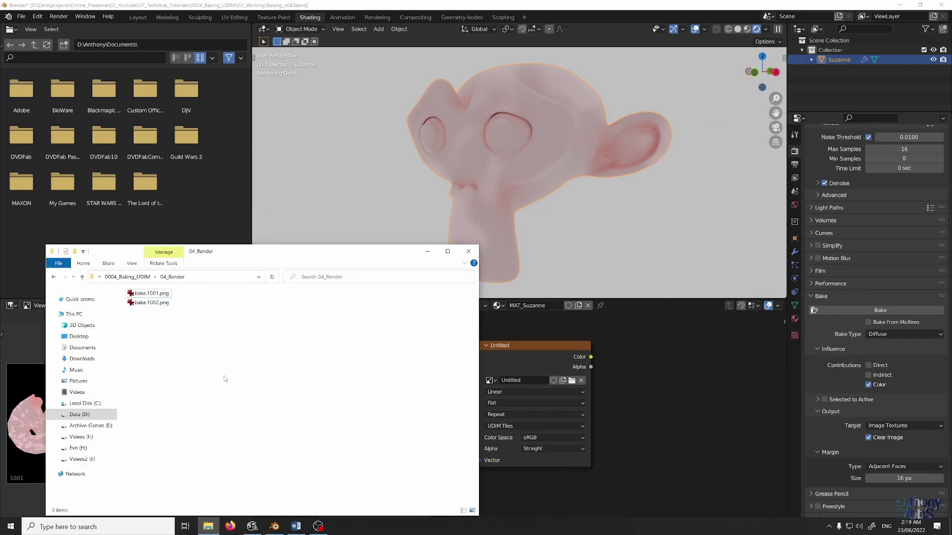
pyautogui.doubleClick(143, 293)
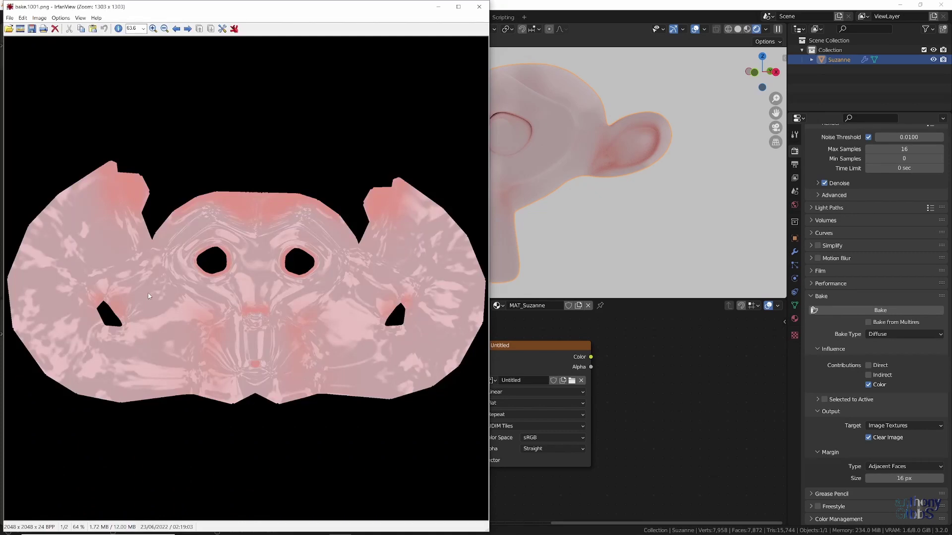
# Advance IrfanView to bake.1002.png to check the ear and eye islands.
pyautogui.click(189, 30)
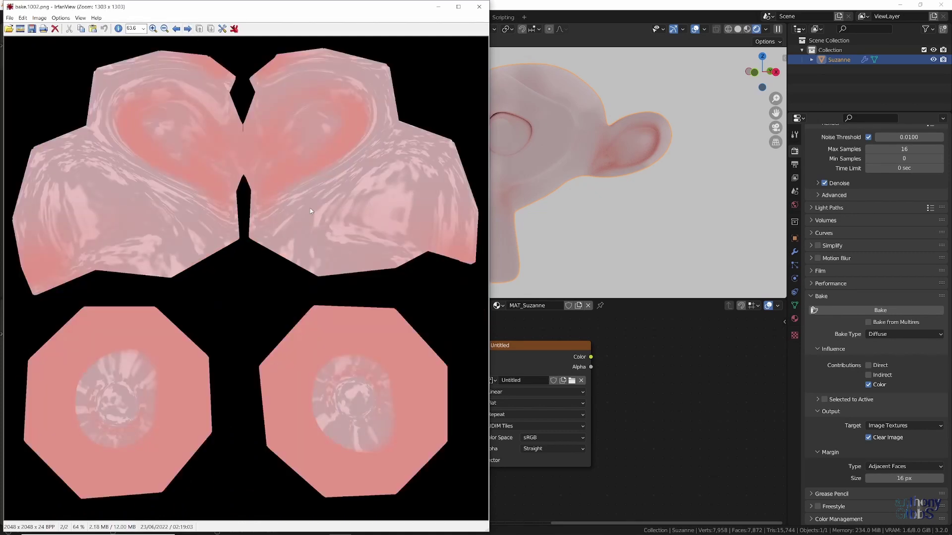